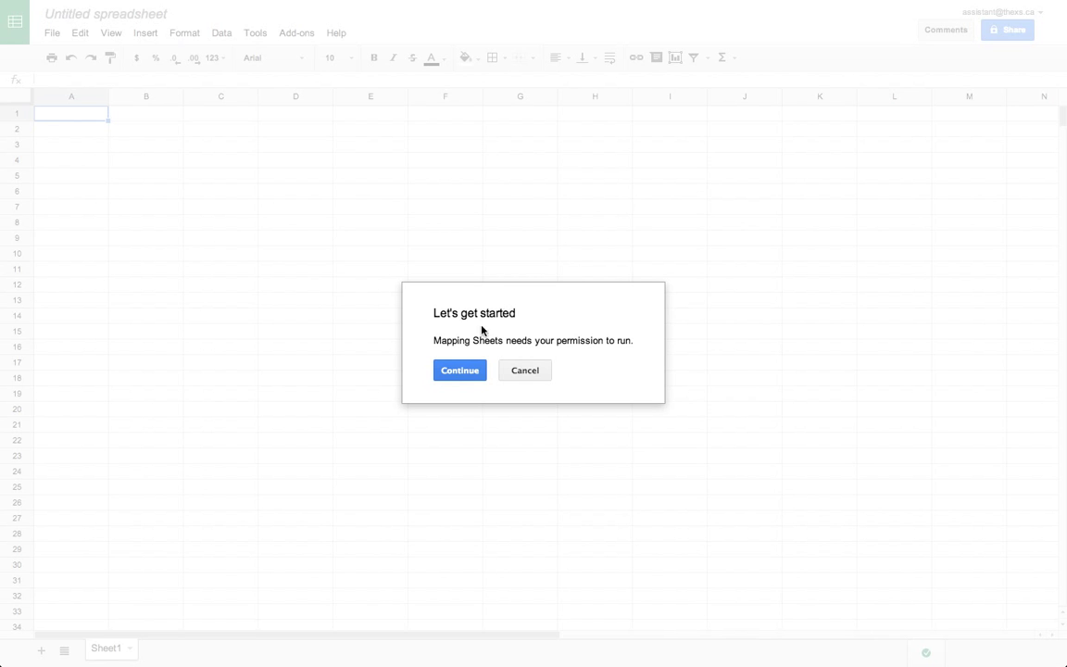
Step: Grant the Mapping Sheets add-on the permissions it requests and dismiss its introductory notice
click(463, 376)
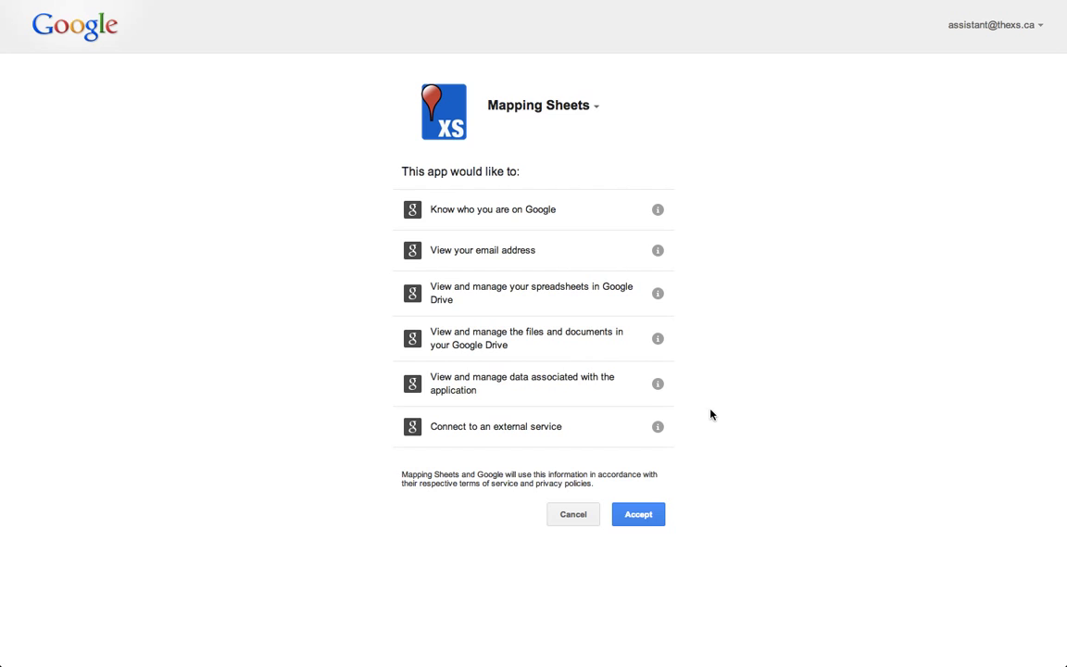
click(646, 513)
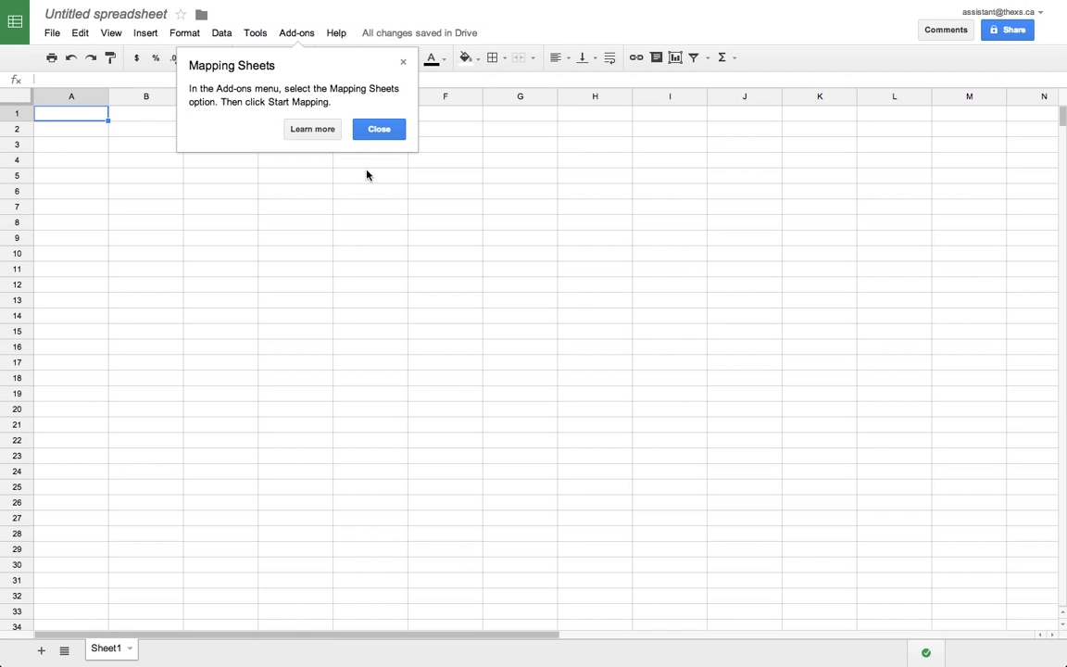
click(374, 130)
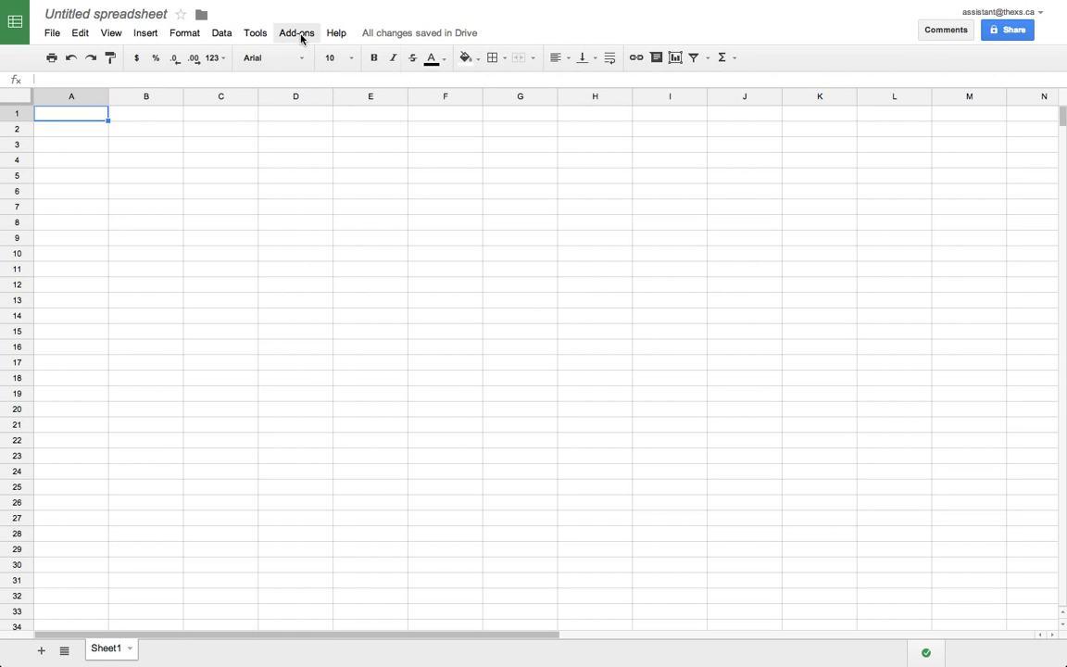
Step: Start mapping with Mapping Sheets and create the Data sheet with sample data for testing included
click(301, 38)
mouse_move(312, 59)
click(425, 63)
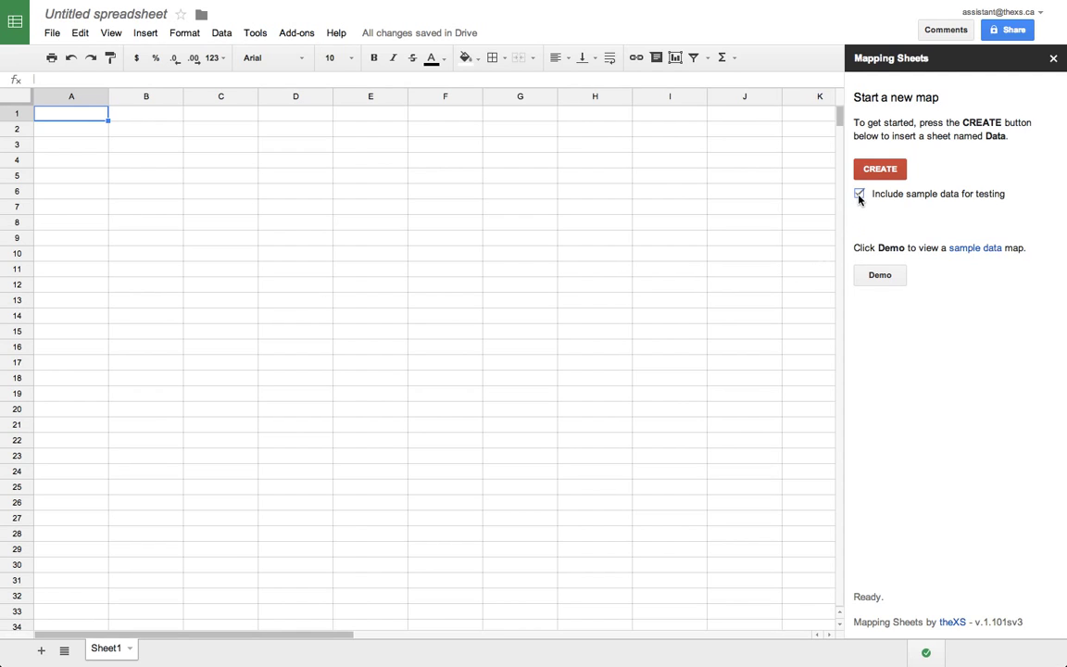
click(869, 170)
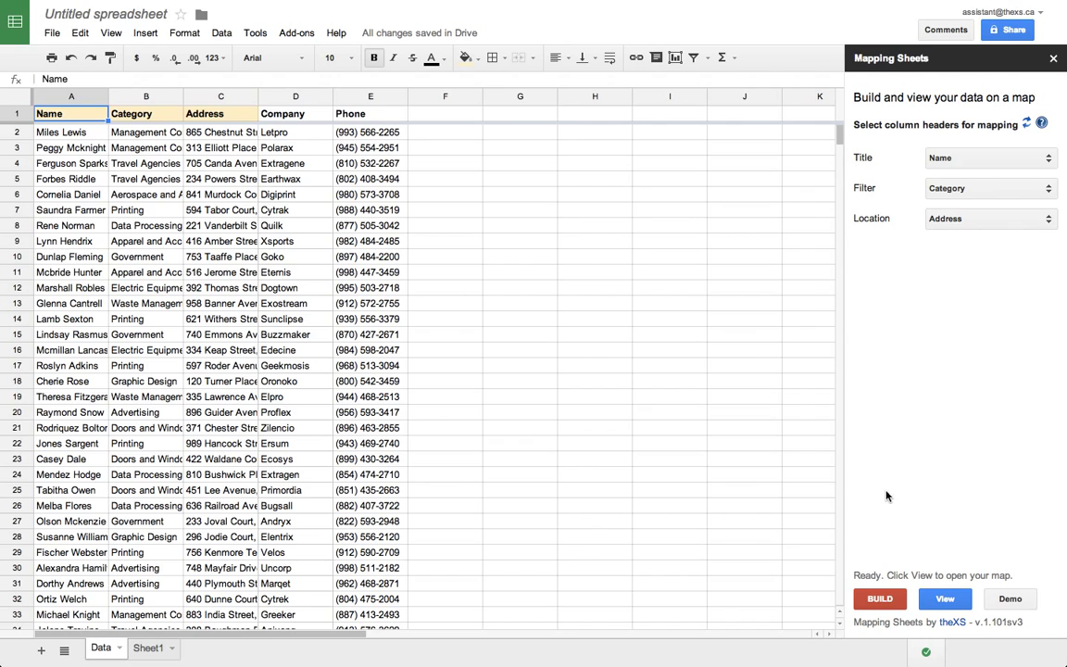
Step: Build the map from the sample data, view it, and return to the spreadsheet
click(879, 600)
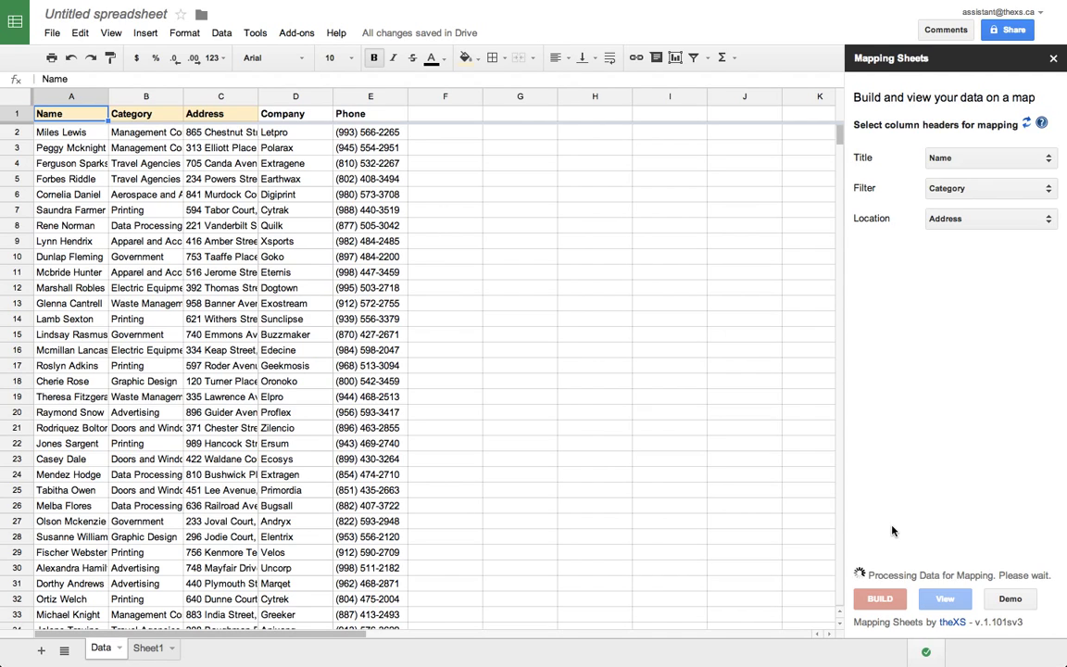
click(941, 598)
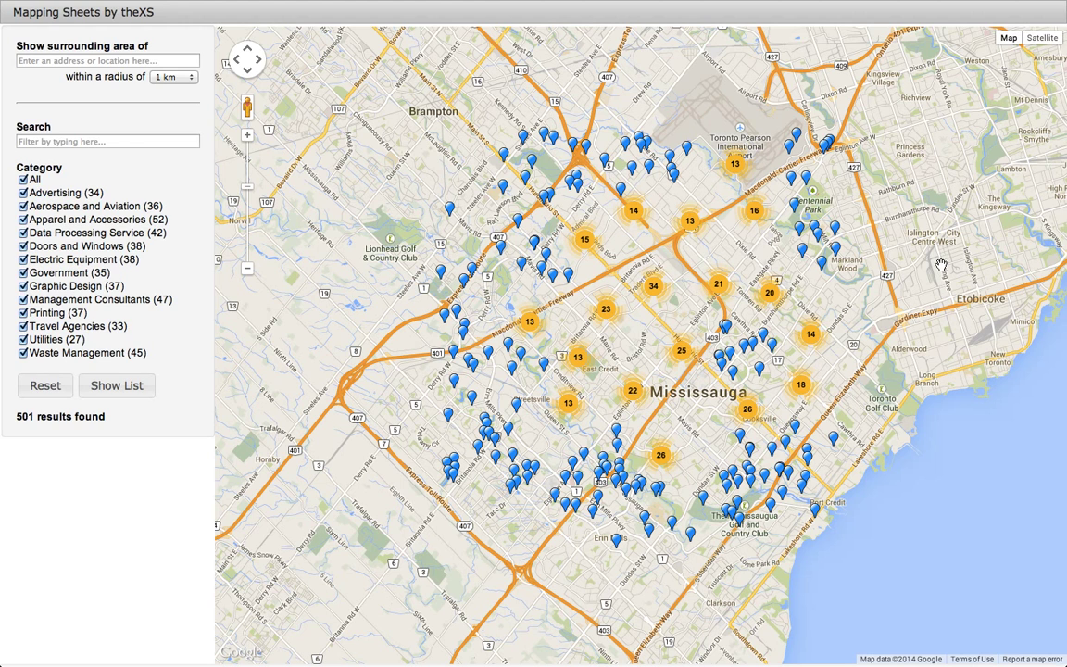
key(alt+Tab)
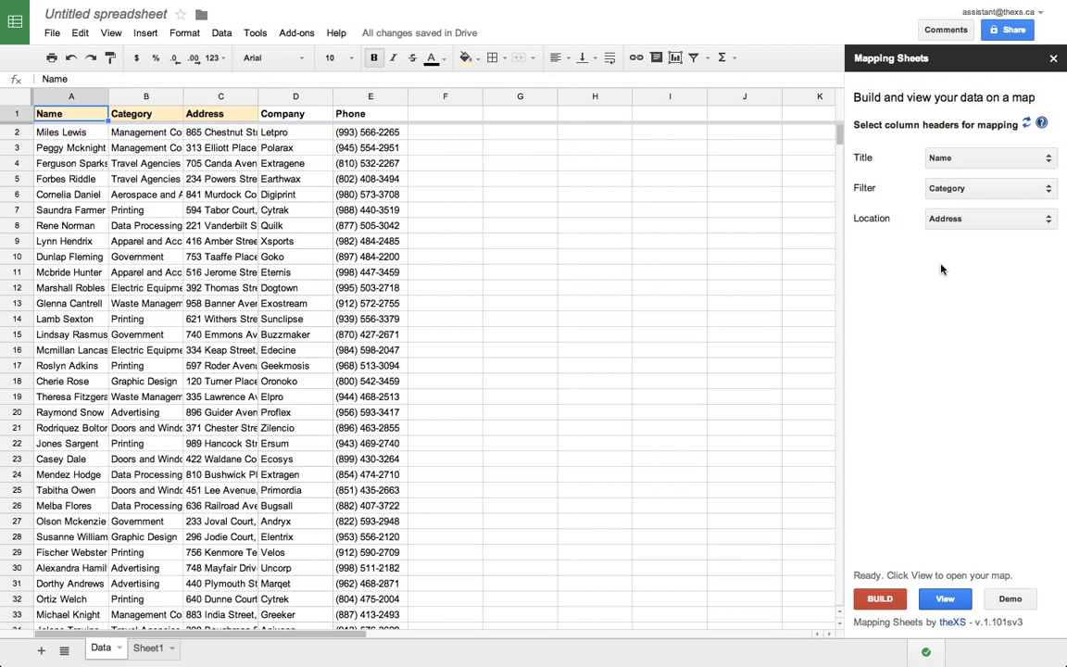
Step: Replace all sample data on the Data sheet with the copied contact list, starting at A1
click(15, 102)
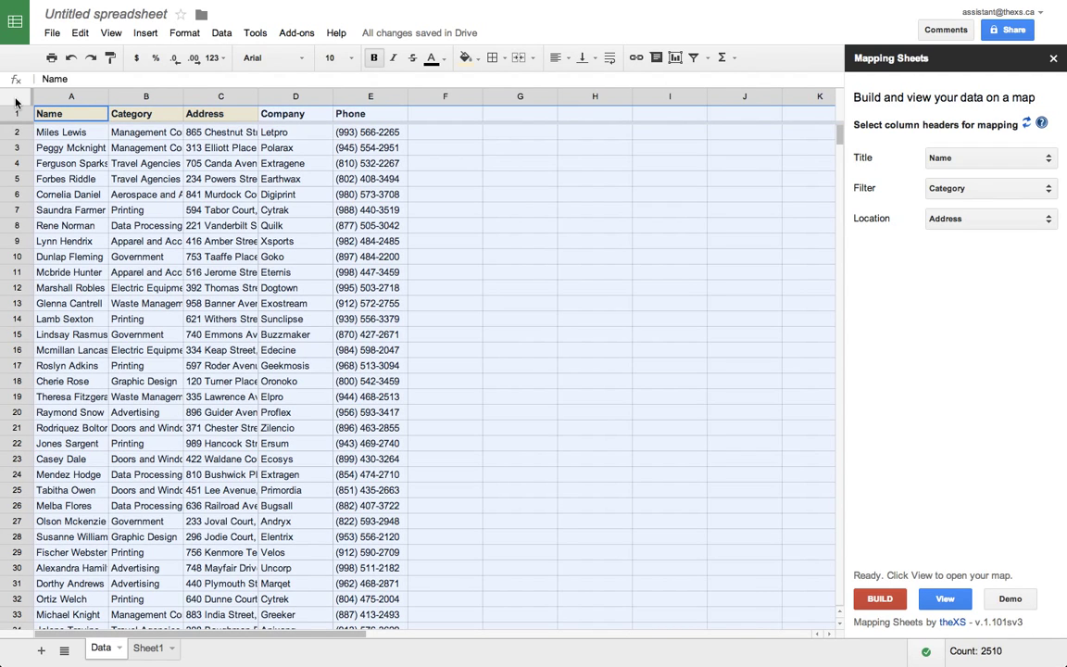
key(Delete)
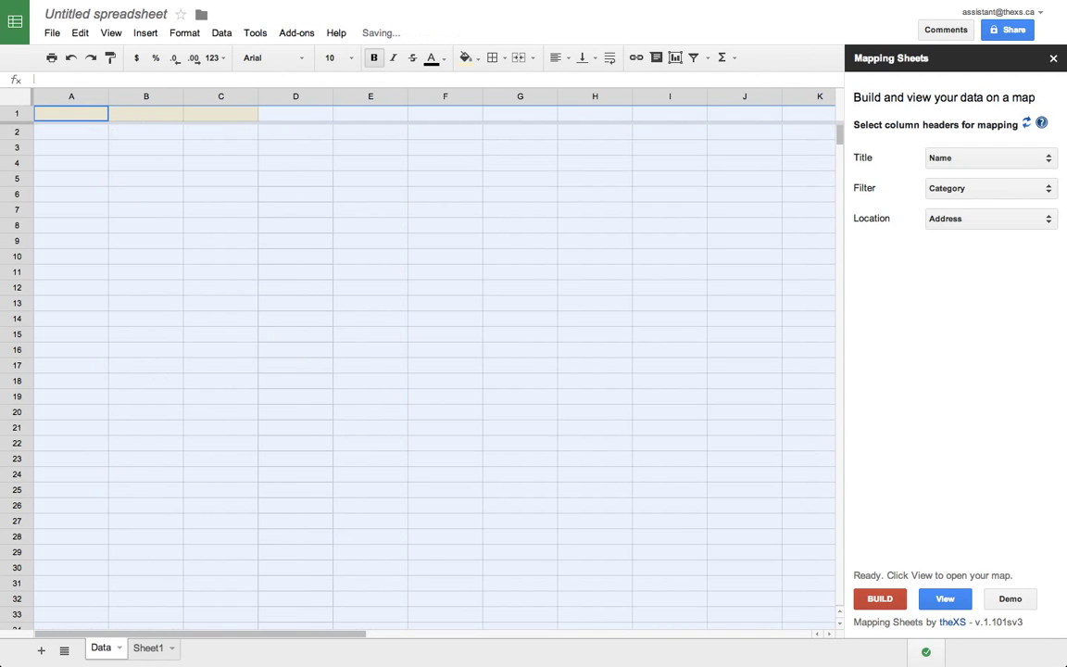
key(ctrl+v)
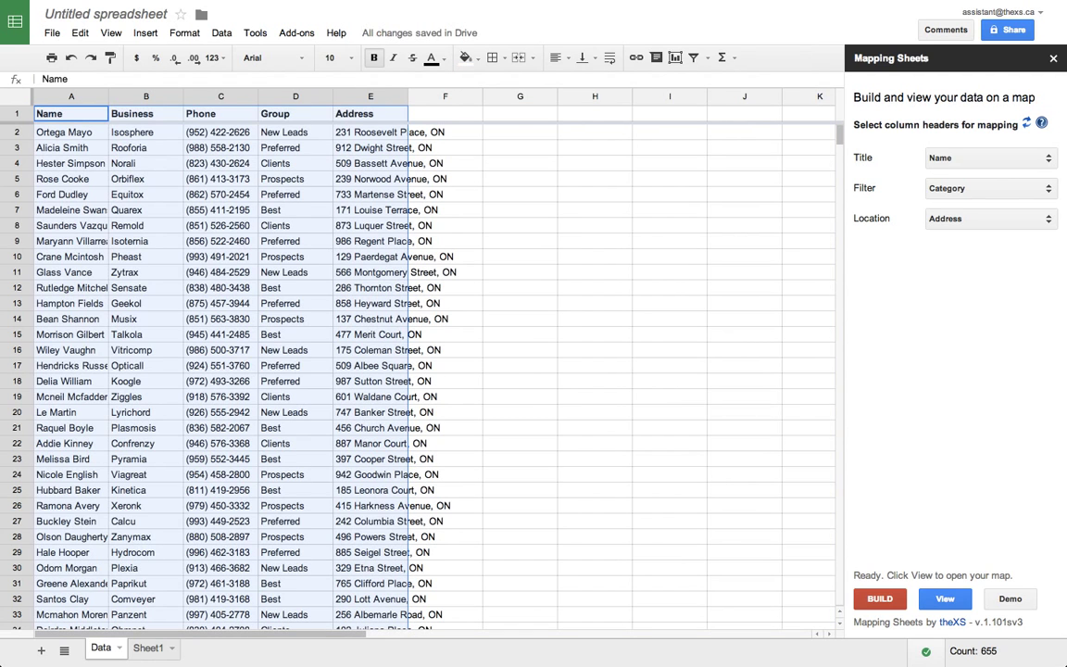
click(543, 162)
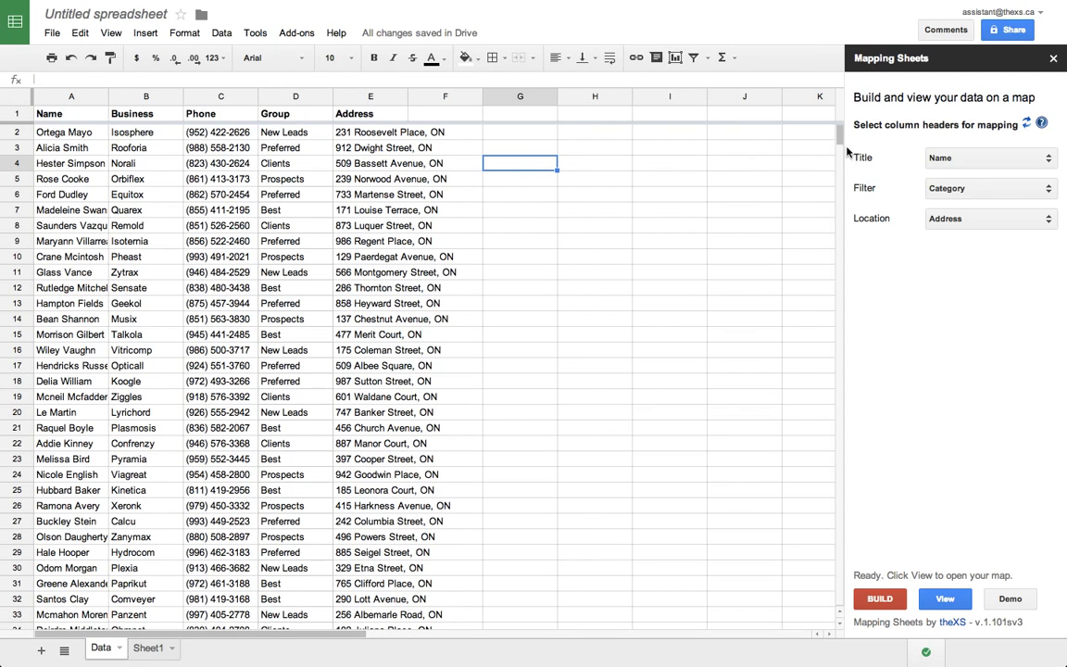
Step: Refresh the column headers available for mapping and set the Filter column to Group
click(1026, 123)
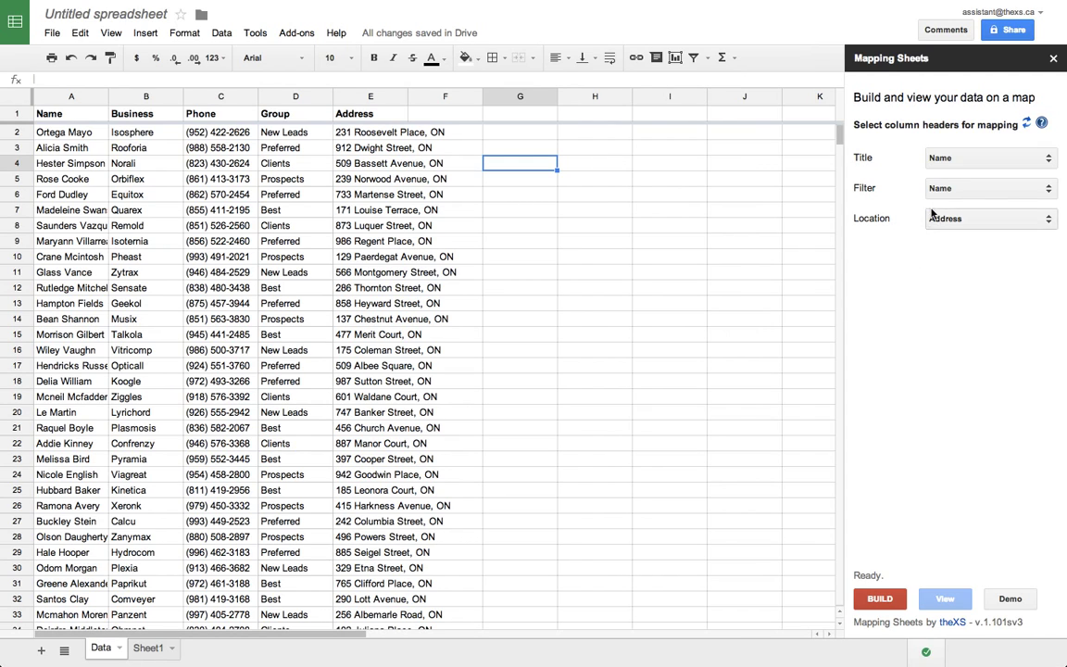
click(949, 188)
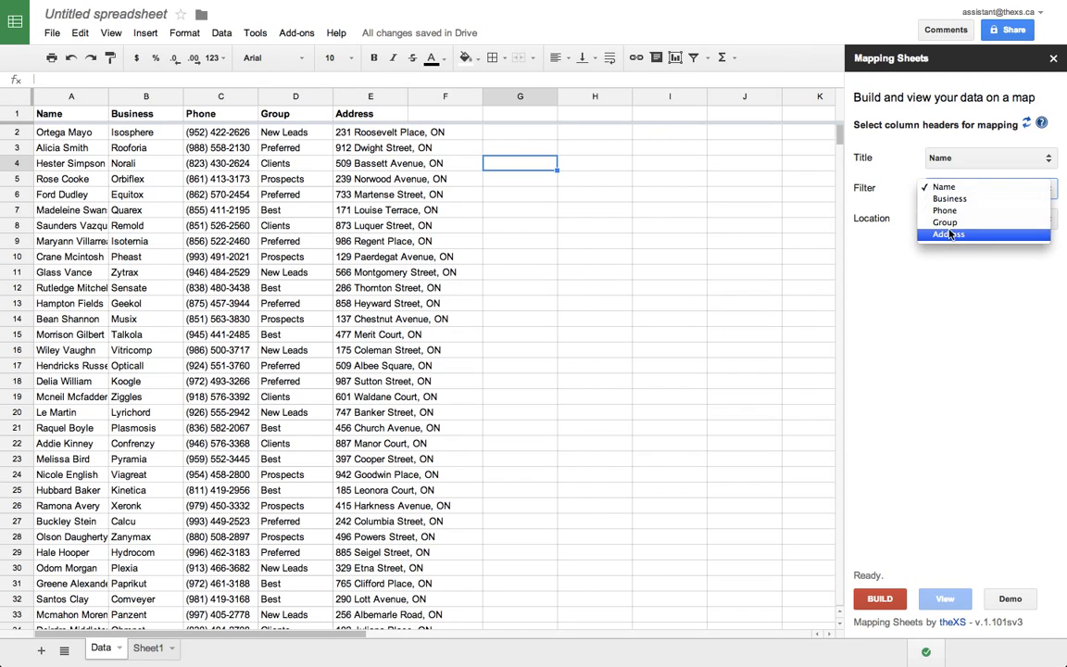
click(948, 222)
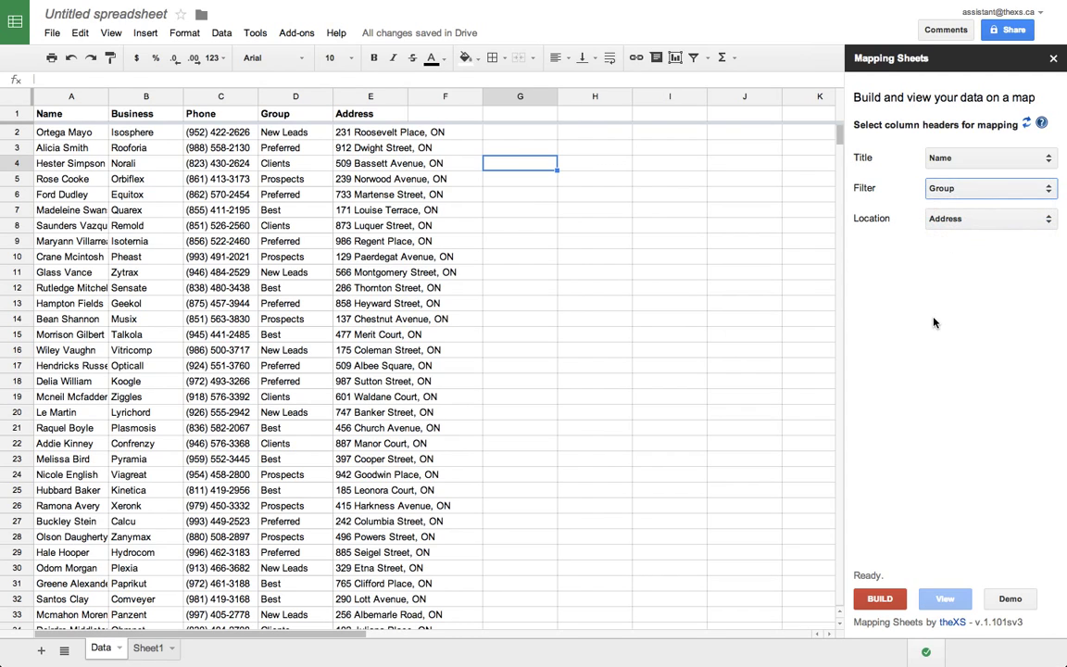
Step: Build the map from the contact data and open it
click(880, 598)
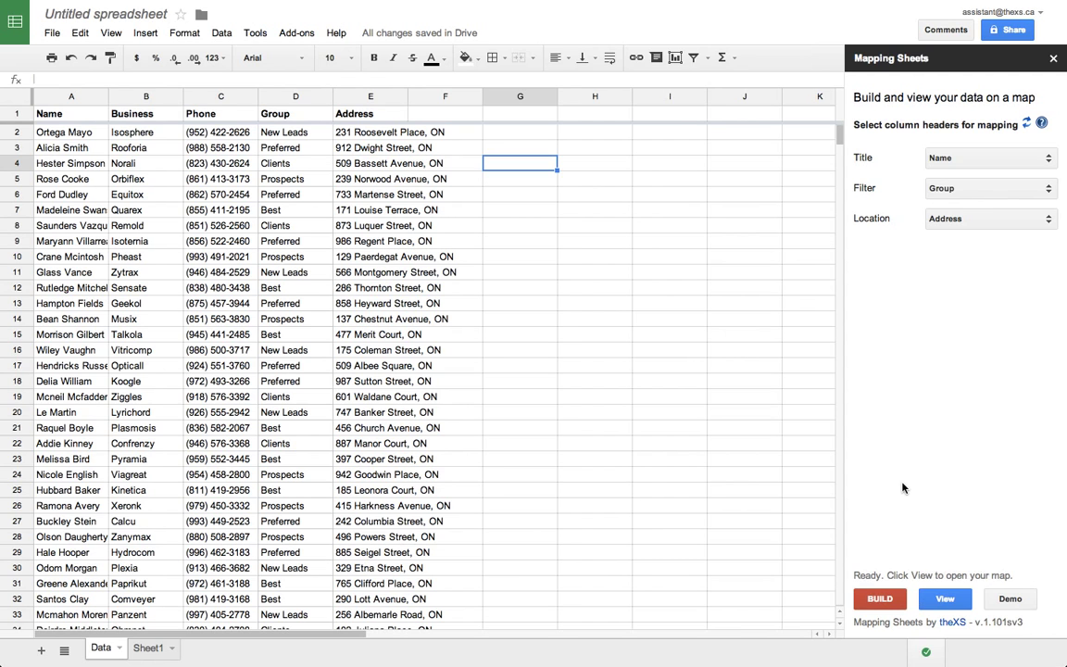
click(935, 601)
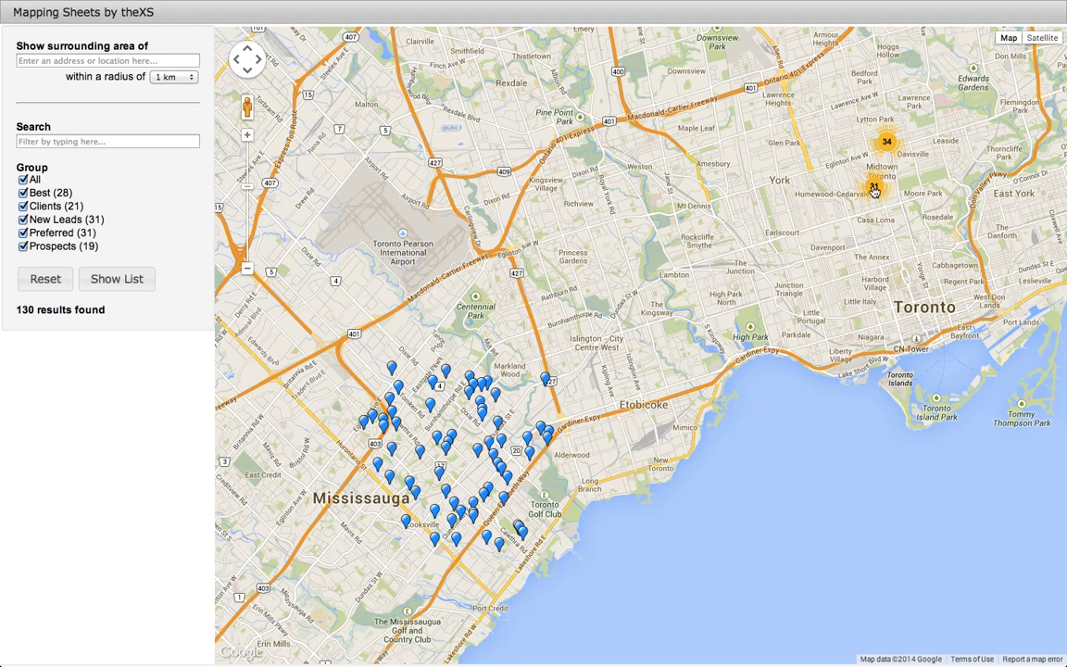
Step: Expand the southern marker cluster in Midtown Toronto to inspect its individual markers, and reset the map
click(873, 190)
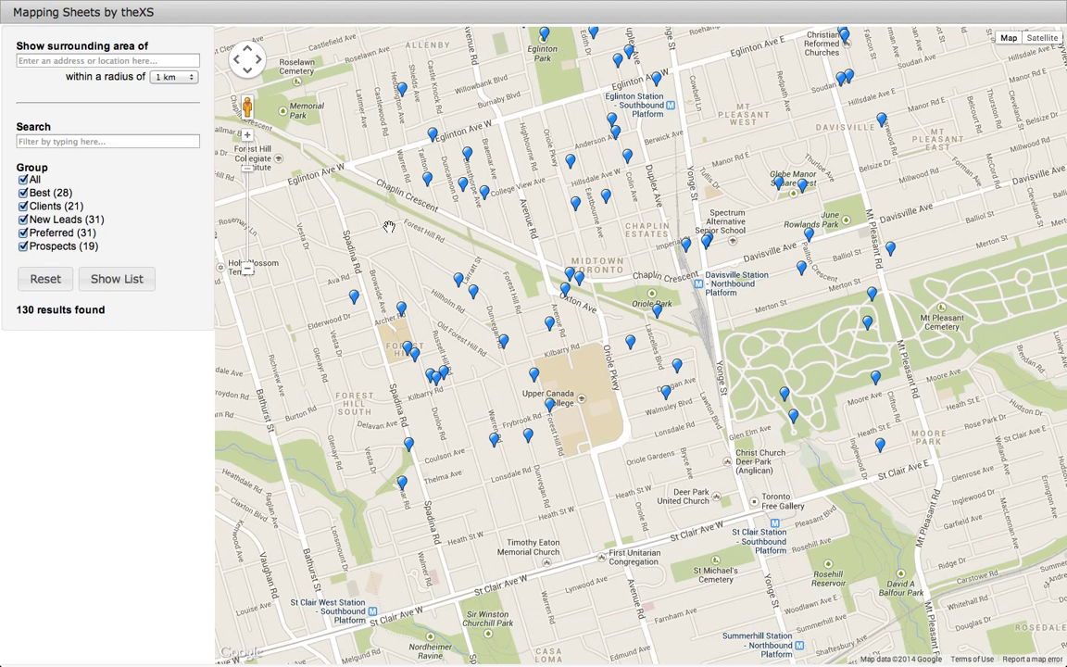
click(49, 280)
click(49, 280)
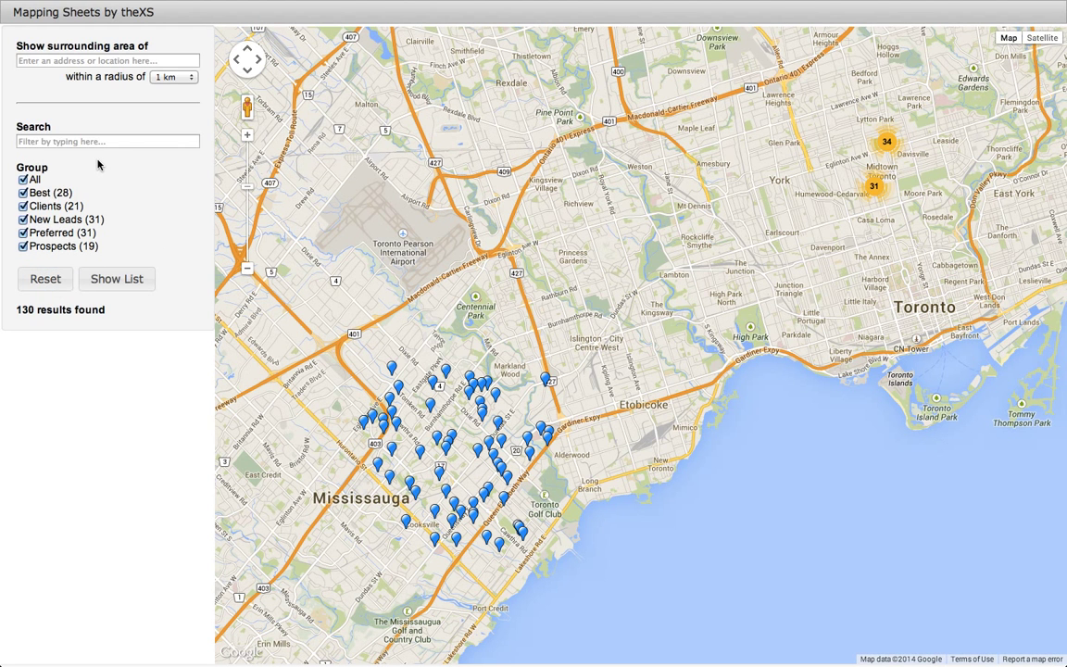
Step: Filter the map to only the Clients and New Leads groups, and reset the filters
click(23, 180)
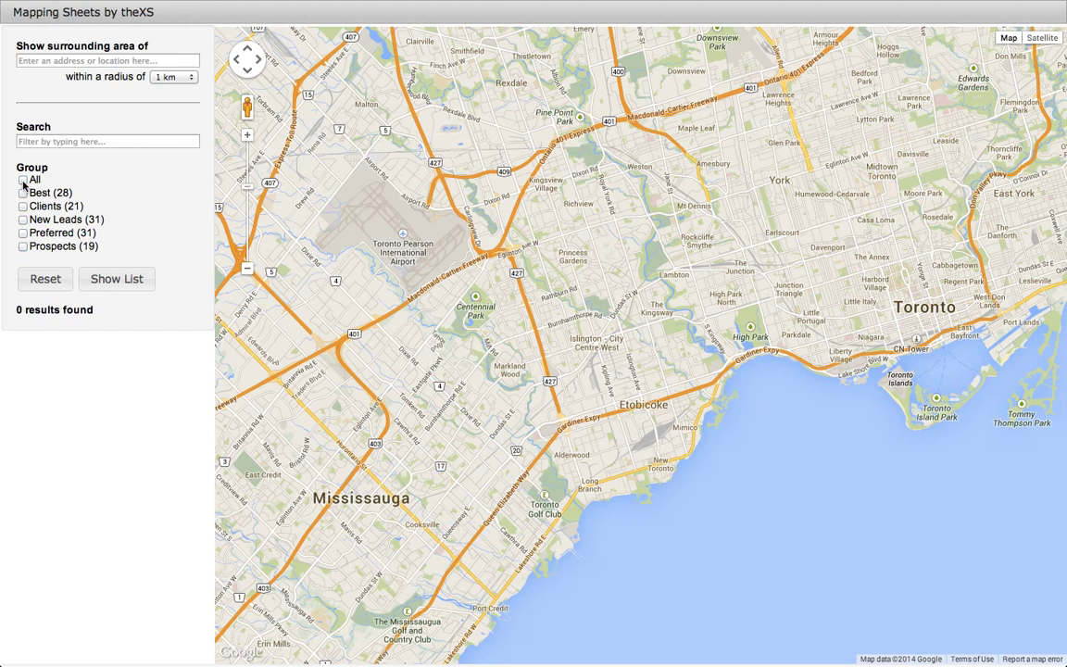
click(23, 206)
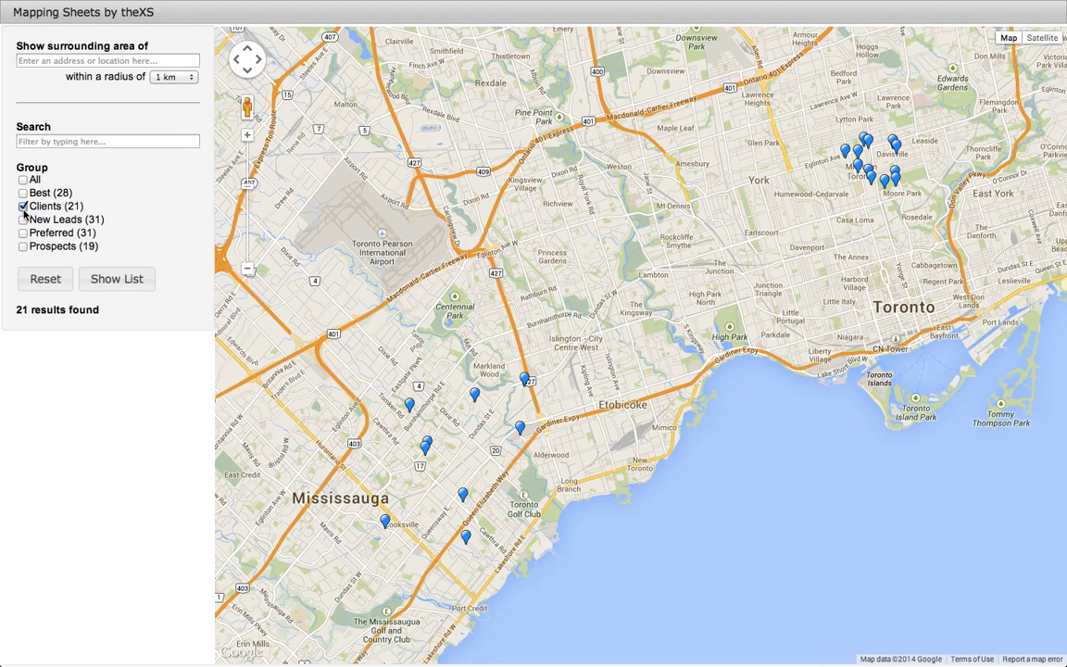
click(23, 219)
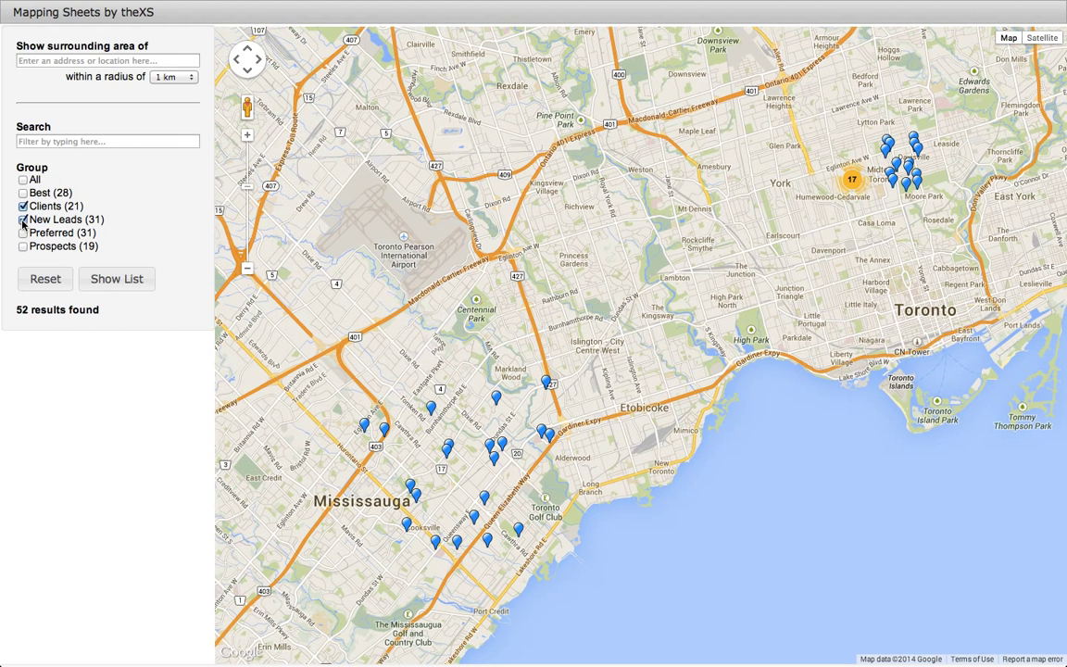
click(44, 279)
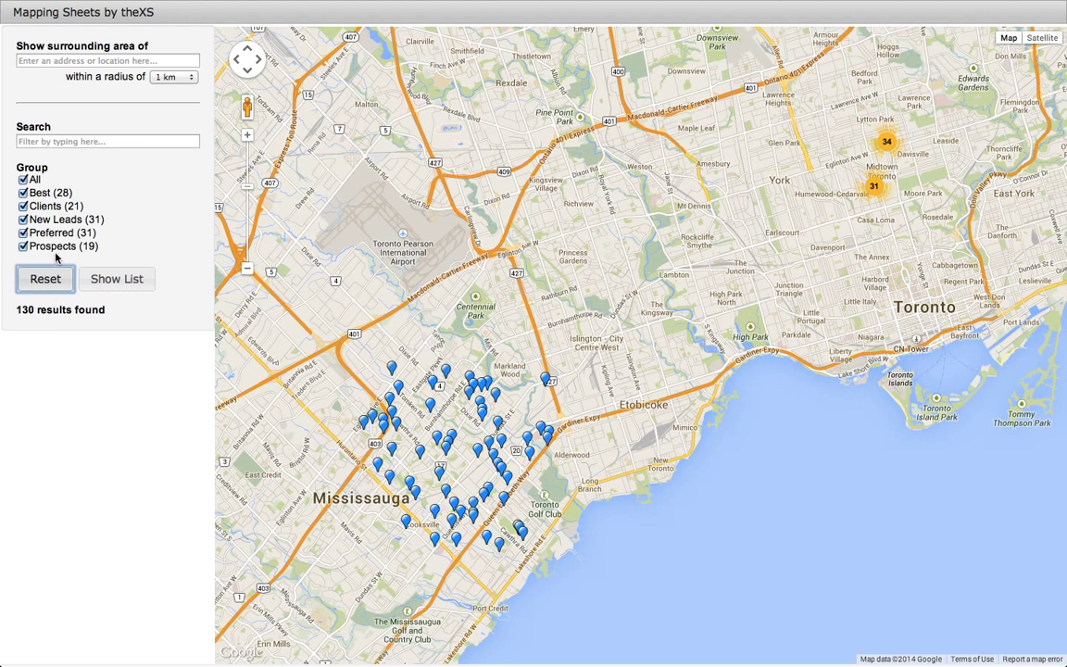
Step: Search the map records for "ell" and clear the search text
click(94, 140)
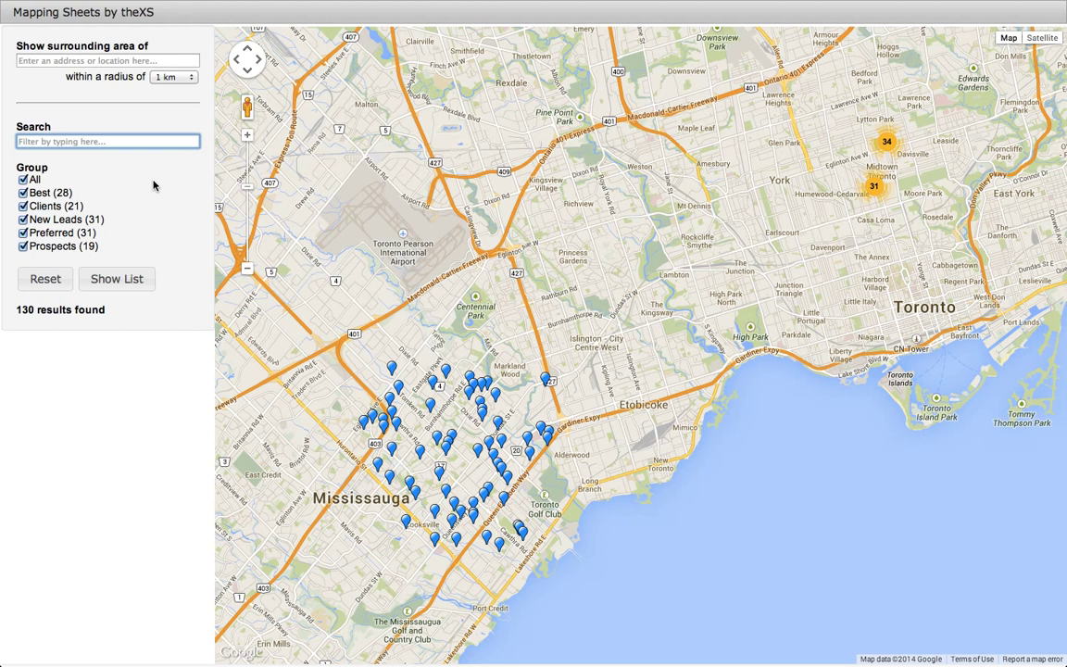
text(ell)
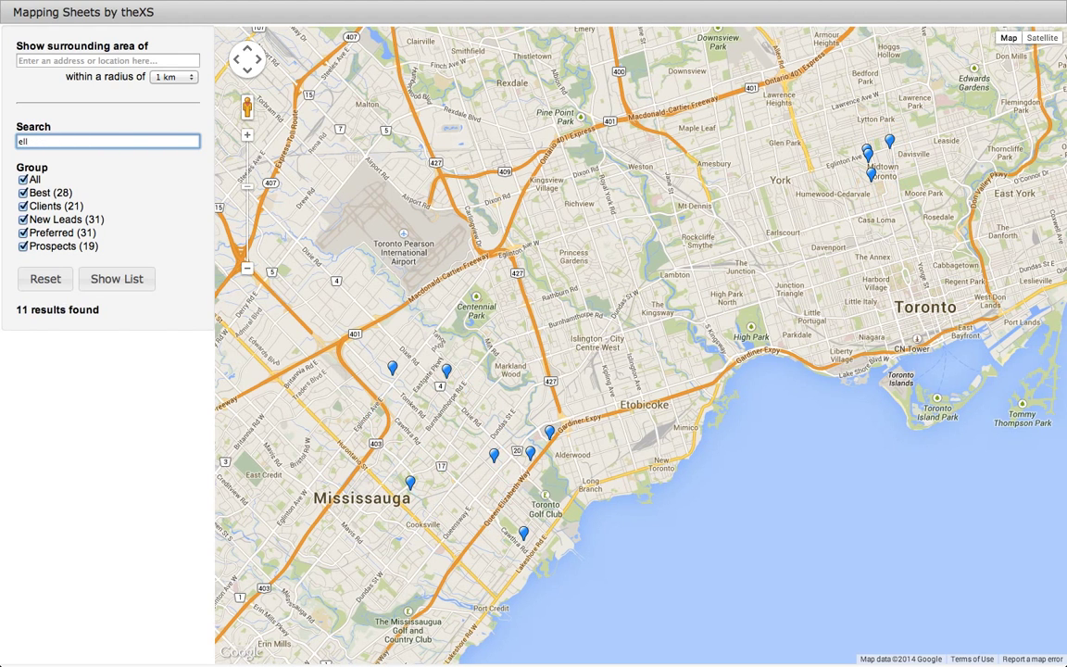
key(BackSpace)
key(BackSpace)
key(BackSpace)
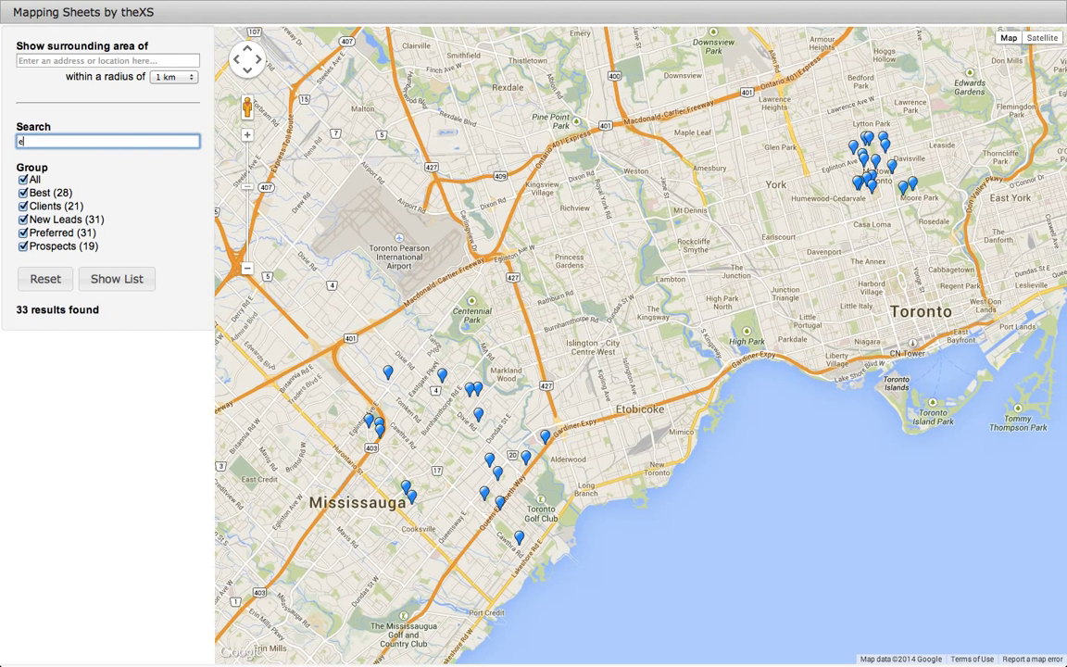
Step: Show the area within 10 km of Dixie Road, Mississauga, ON, Canada on the map, and reset it
click(89, 60)
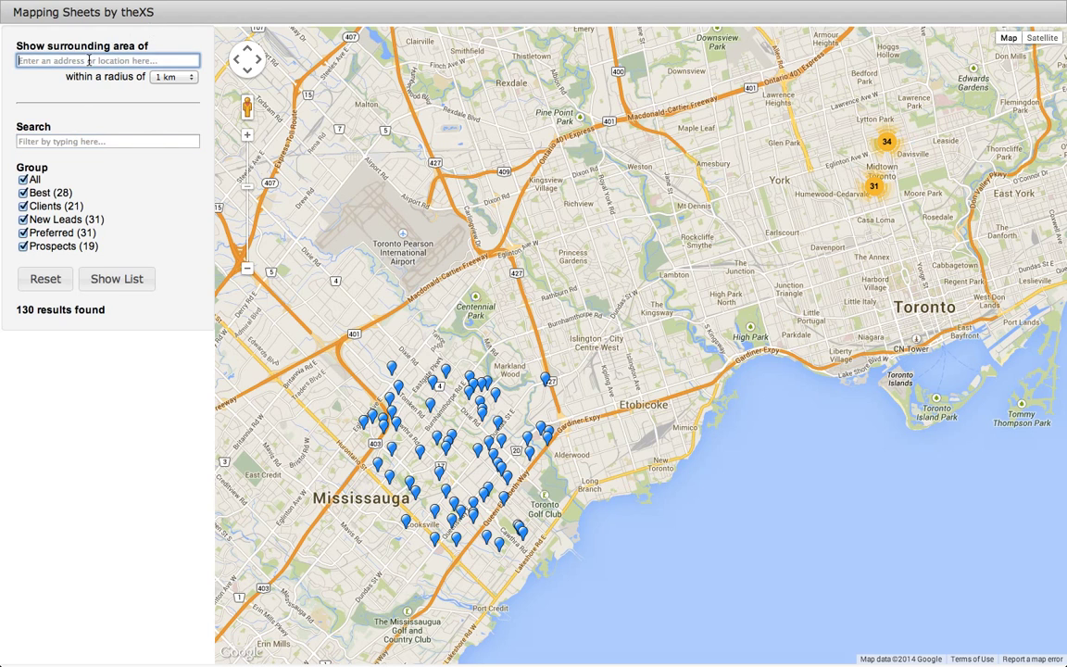
click(158, 82)
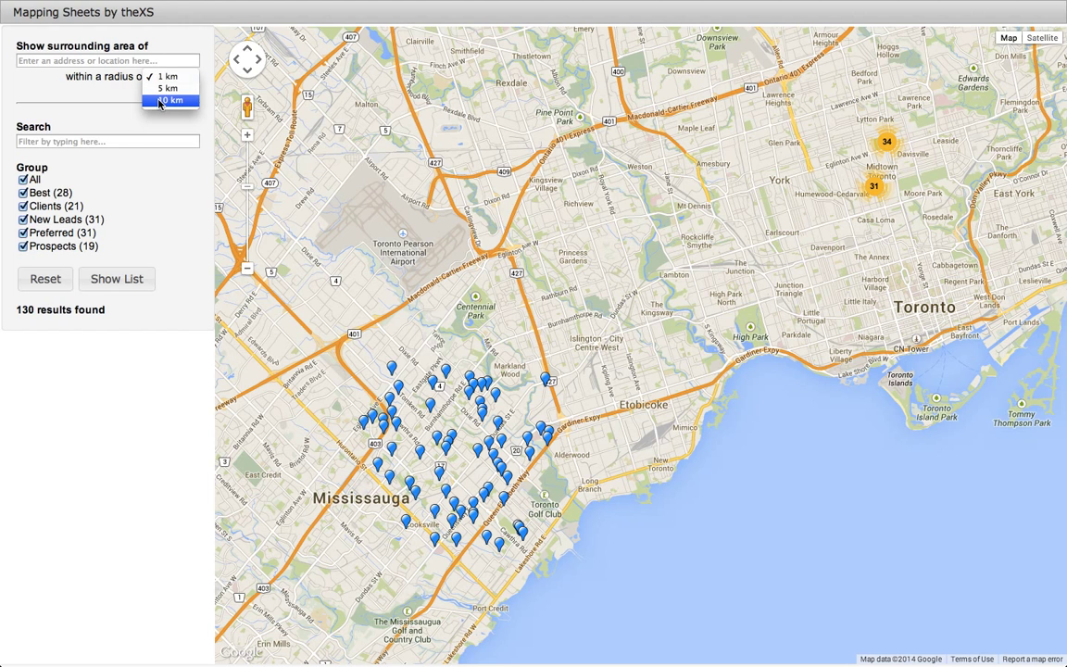
click(158, 100)
click(107, 62)
text(di)
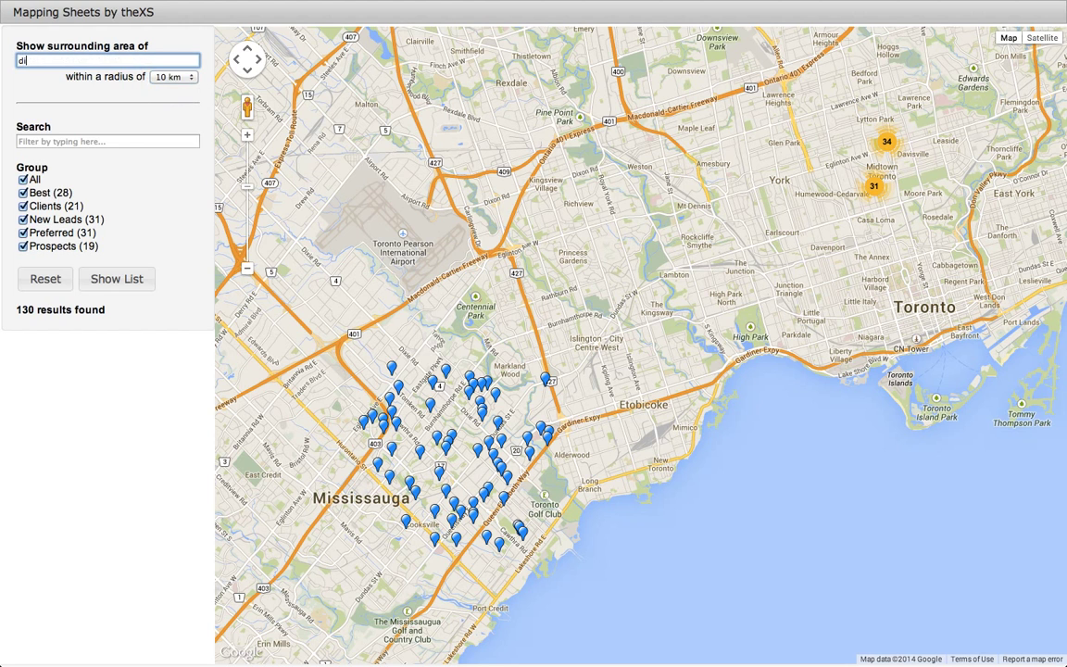
text(xie)
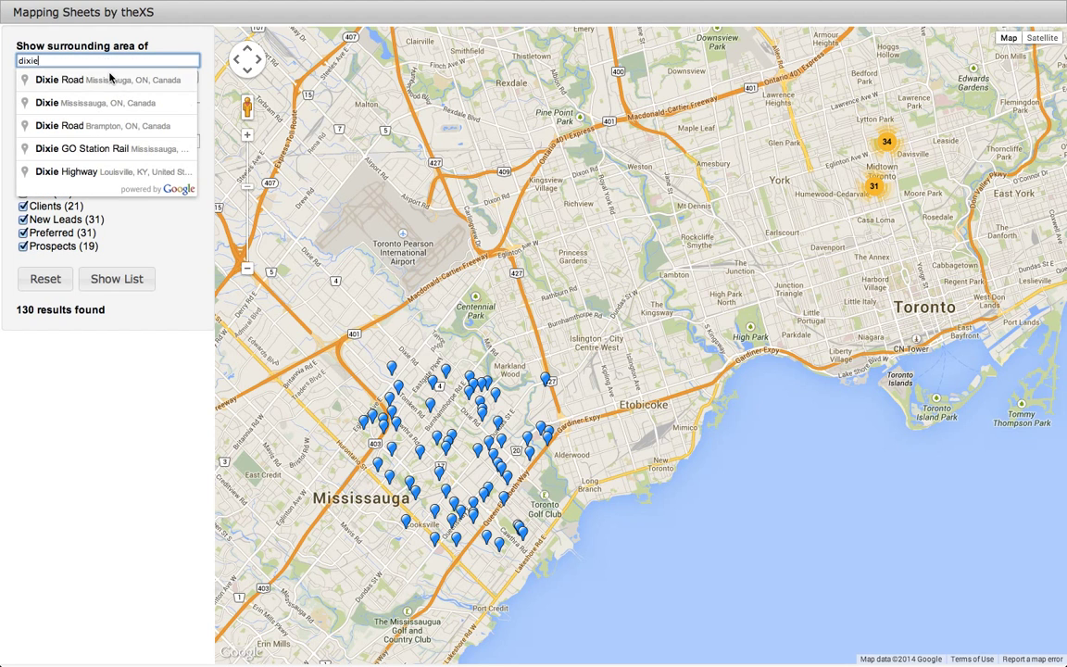
click(109, 80)
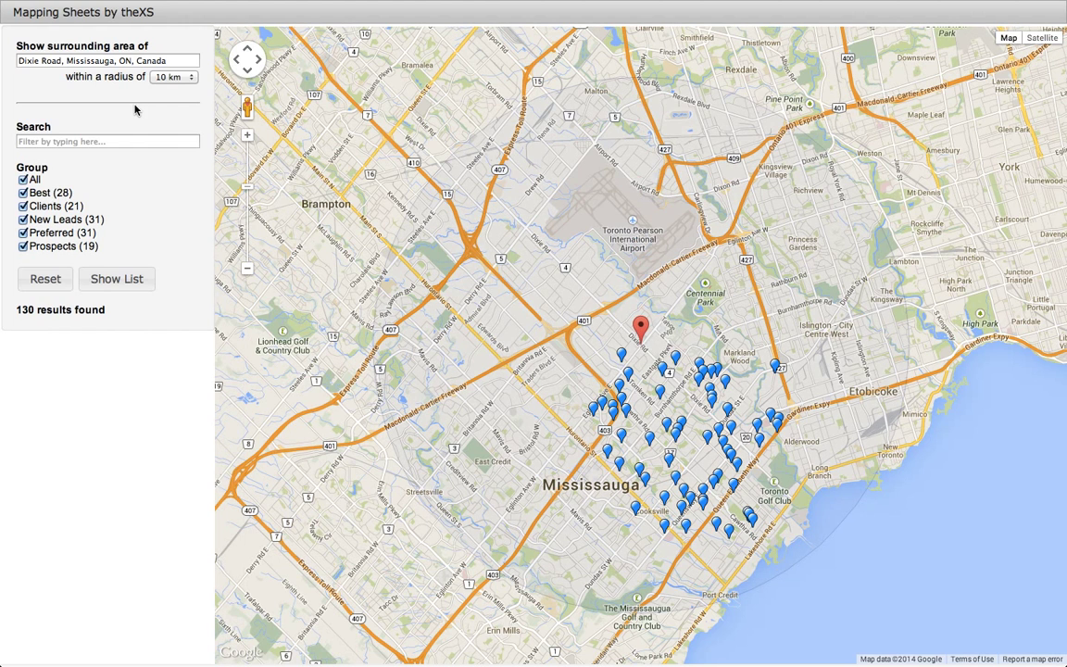
click(47, 277)
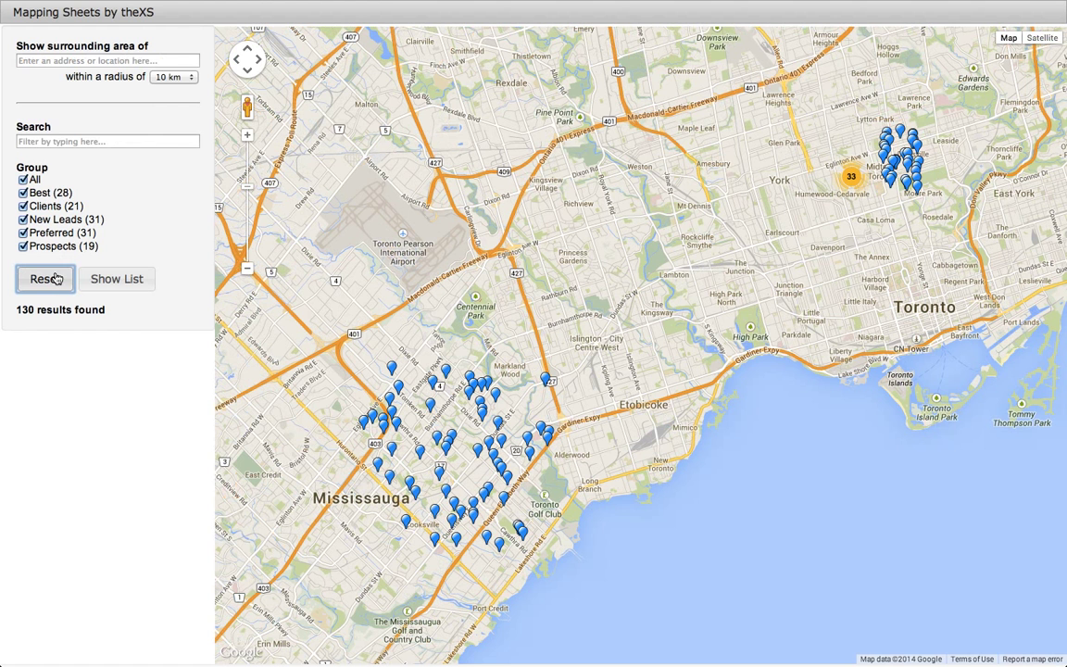